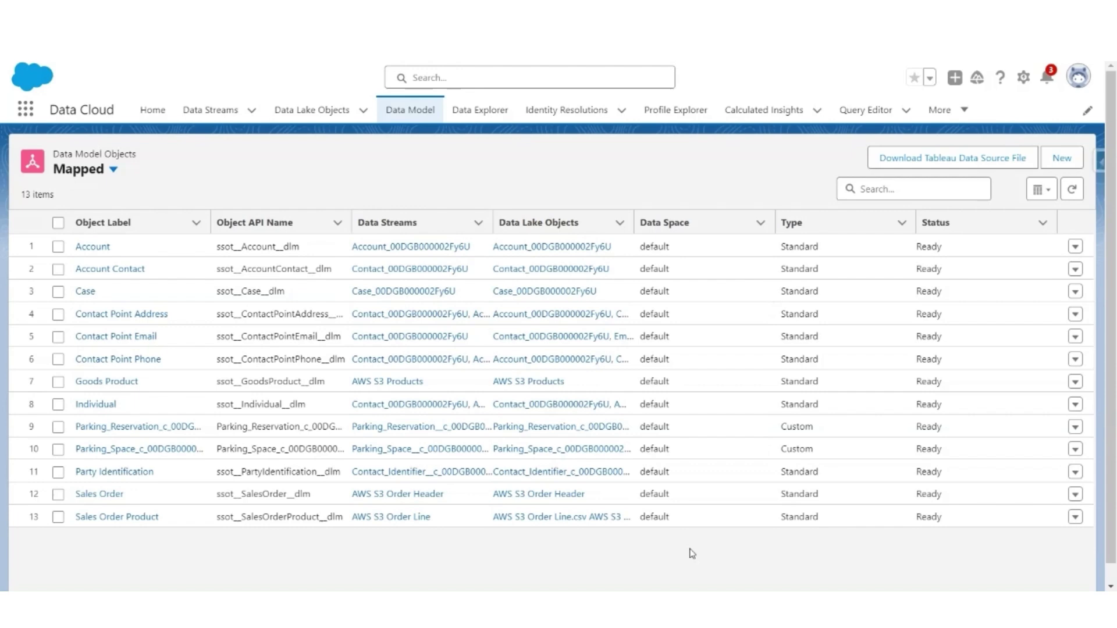
Switch from the data model objects list to the Data Explorer page
left_click(480, 109)
Set the object type to Data Model Object and load the Individual records
left_click(280, 228)
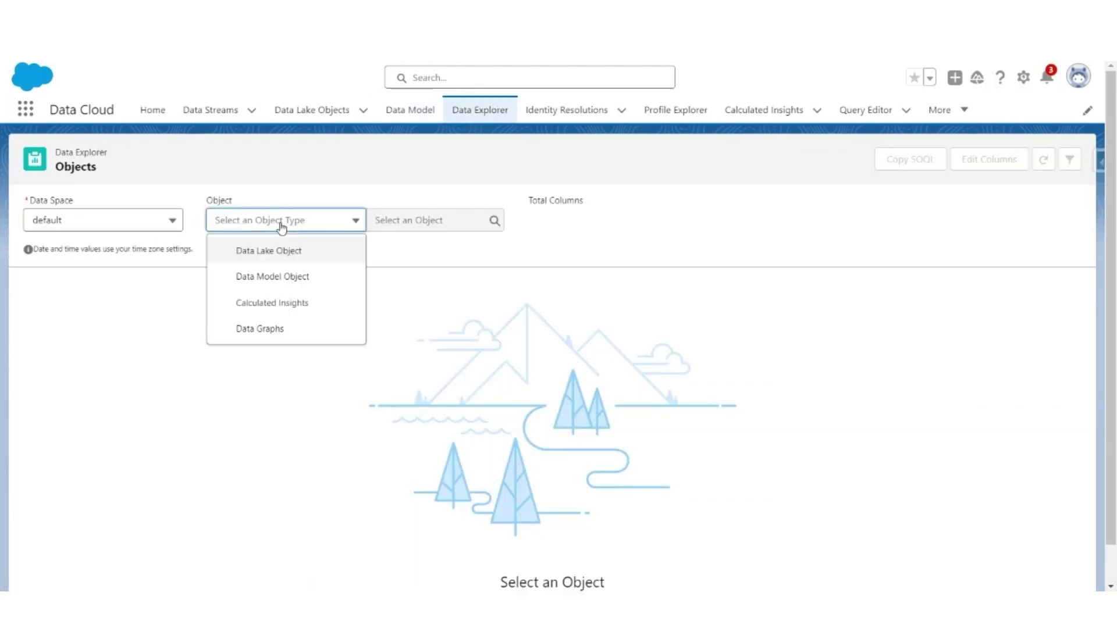
left_click(295, 274)
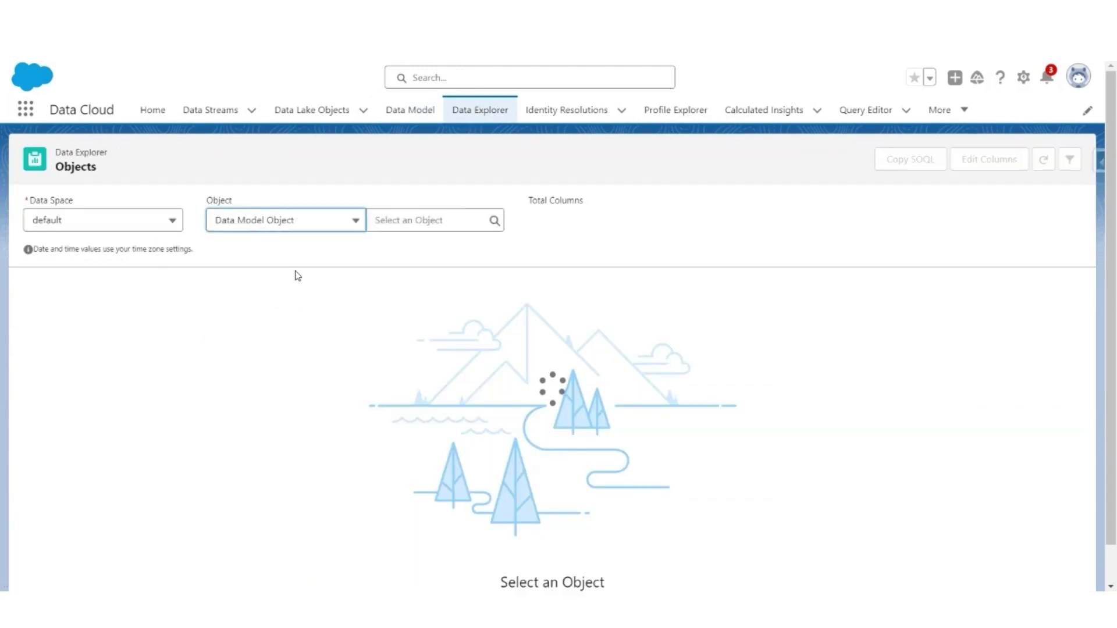
left_click(424, 217)
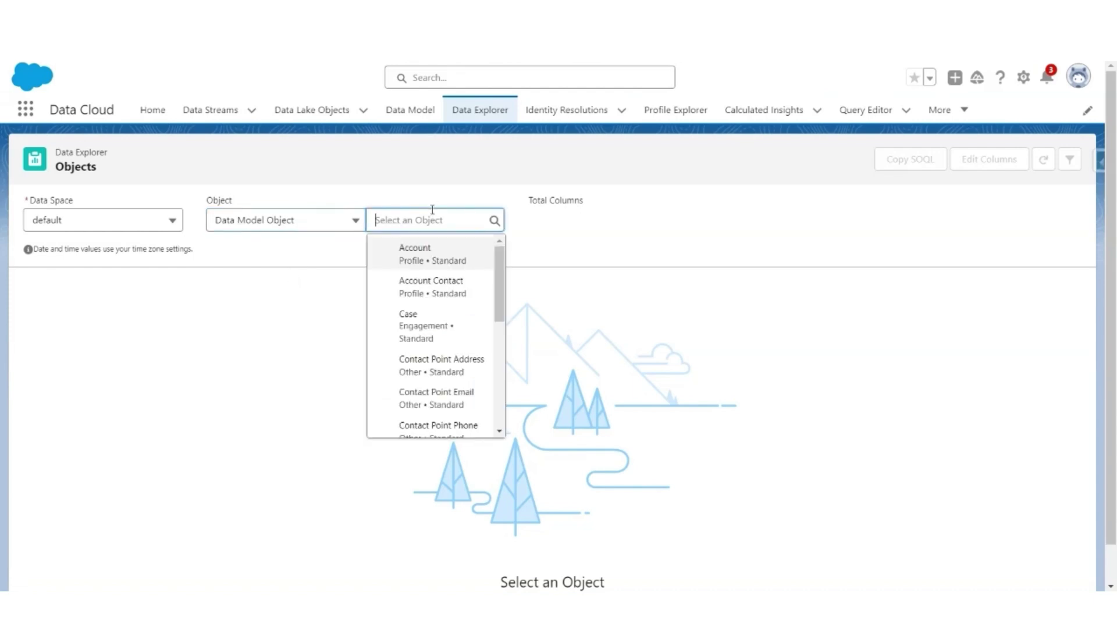
scroll(434, 315, "down", 3)
left_click(421, 361)
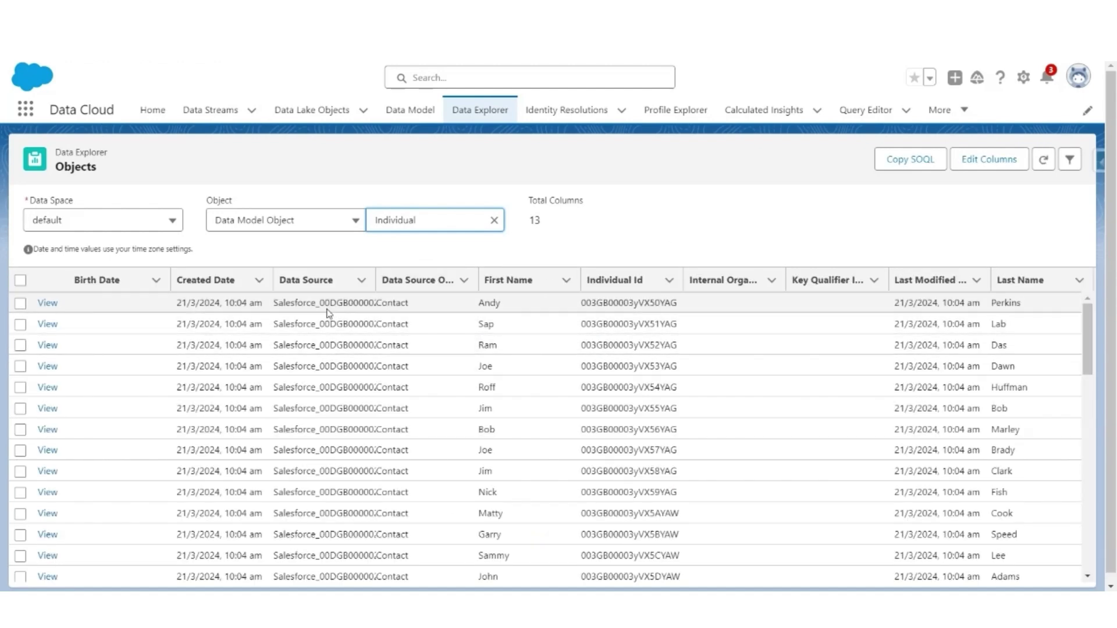
Widen the Data Source columns and scroll through the Salesforce Contact and S3 rows
left_click(368, 281)
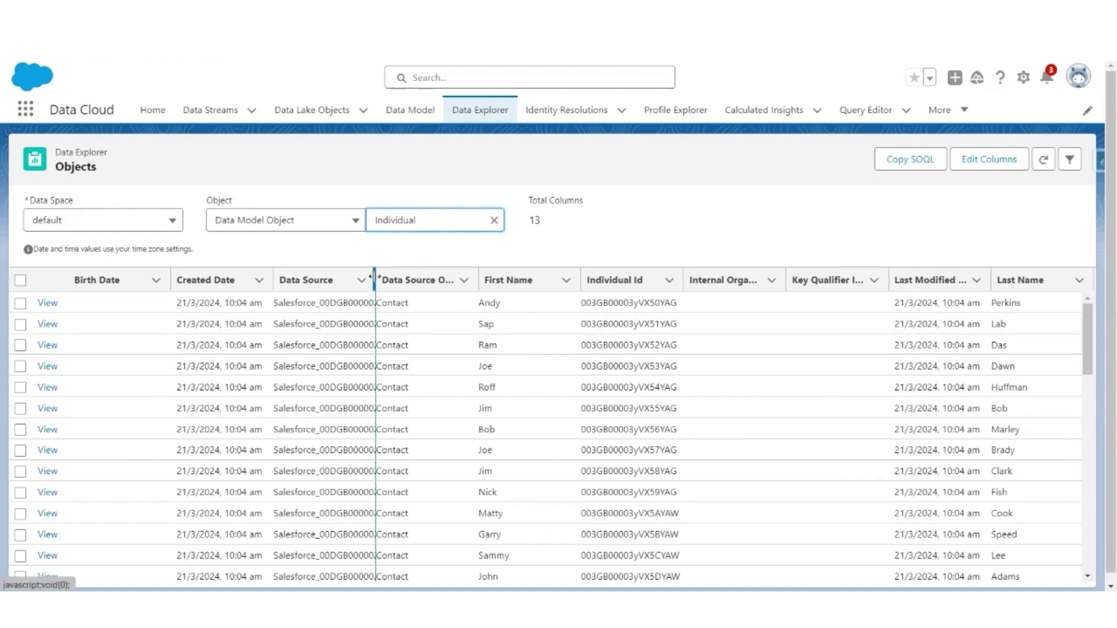
scroll(477, 348, "down", 10)
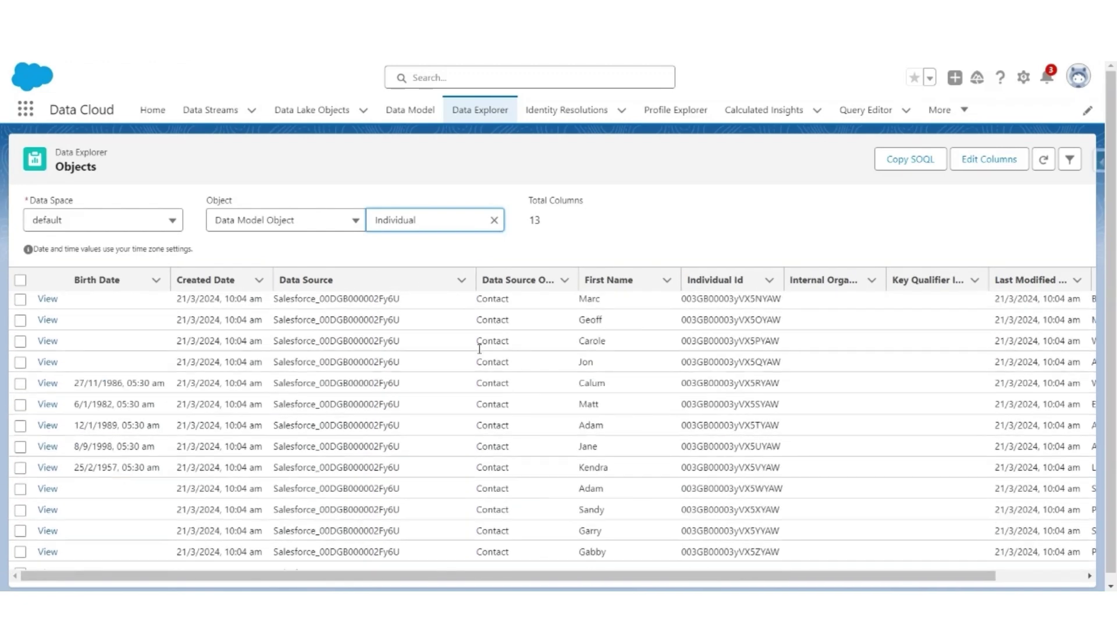
scroll(478, 348, "down", 3)
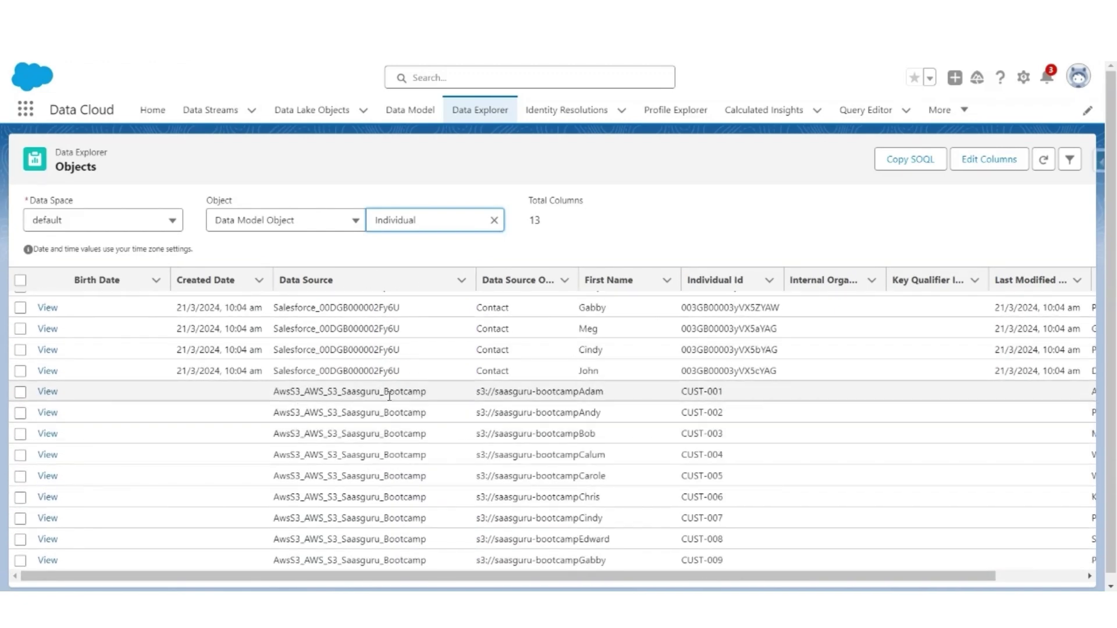
left_click_drag(579, 279, 613, 280)
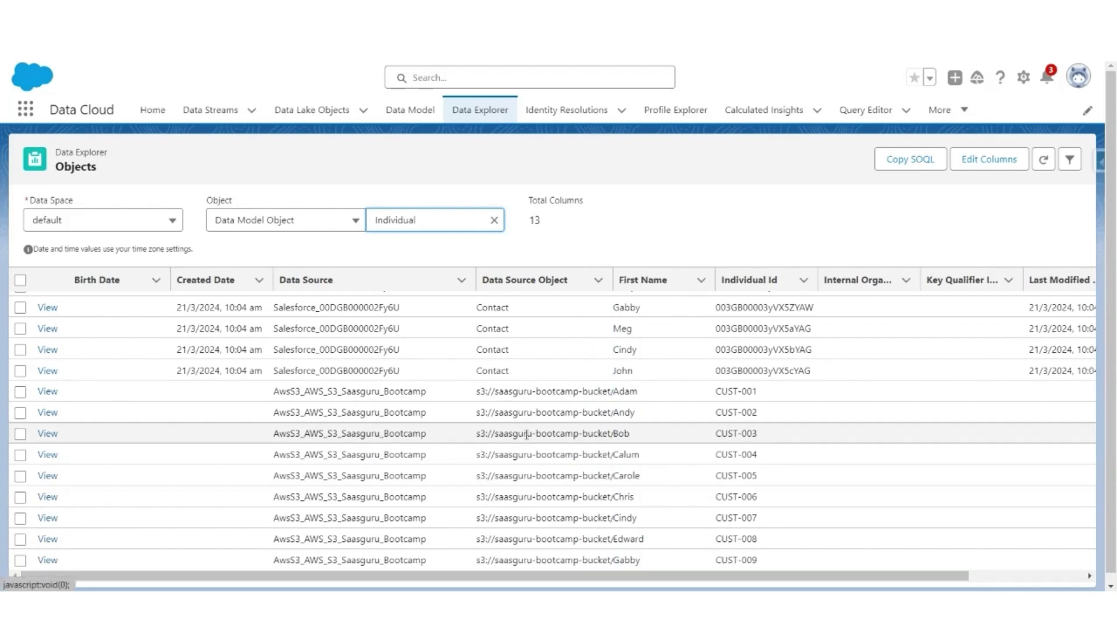
scroll(526, 435, "down", 2)
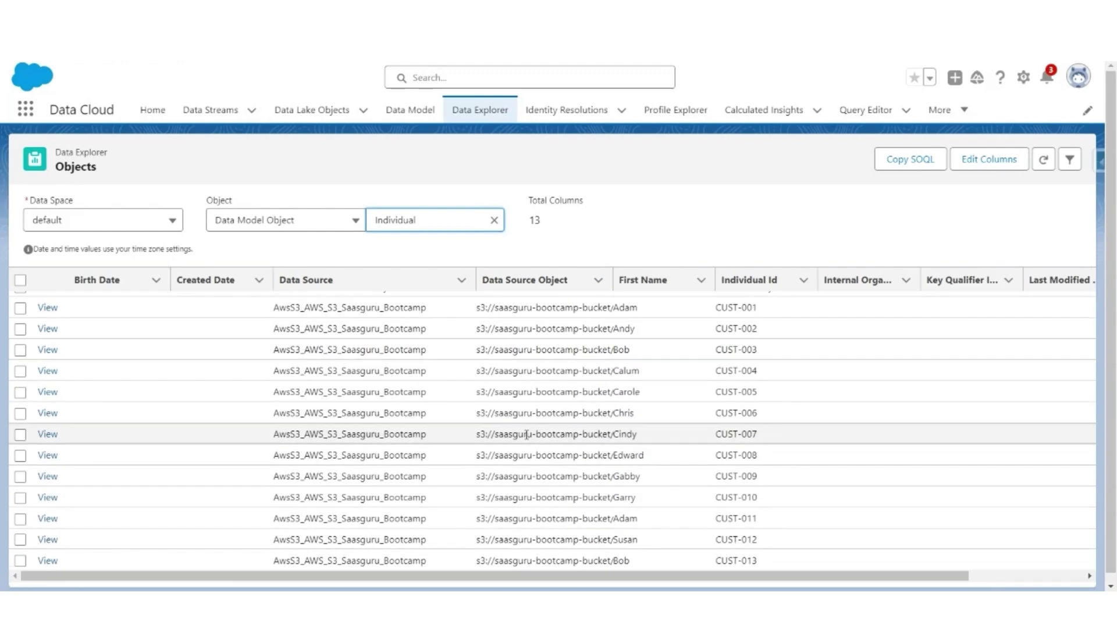
scroll(526, 435, "up", 5)
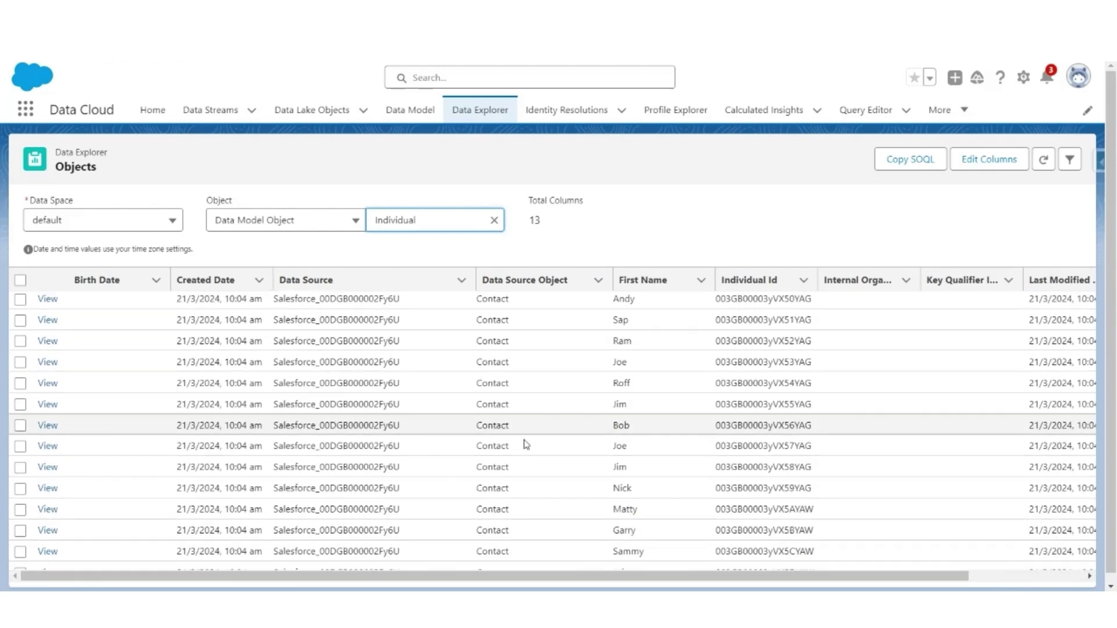
scroll(526, 439, "down", 5)
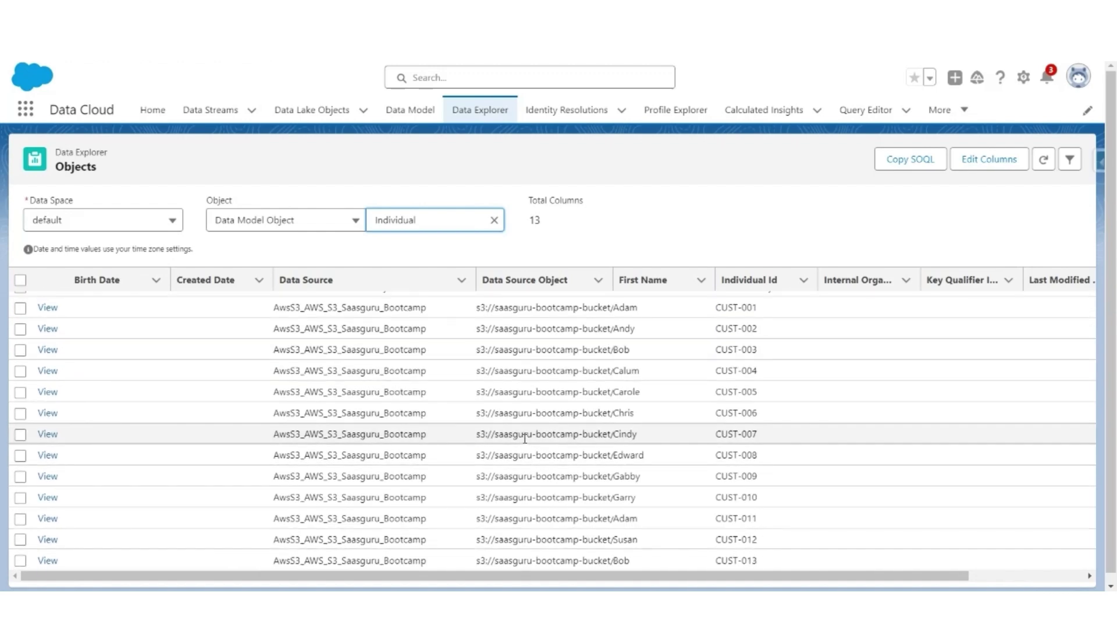
scroll(525, 437, "up", 10)
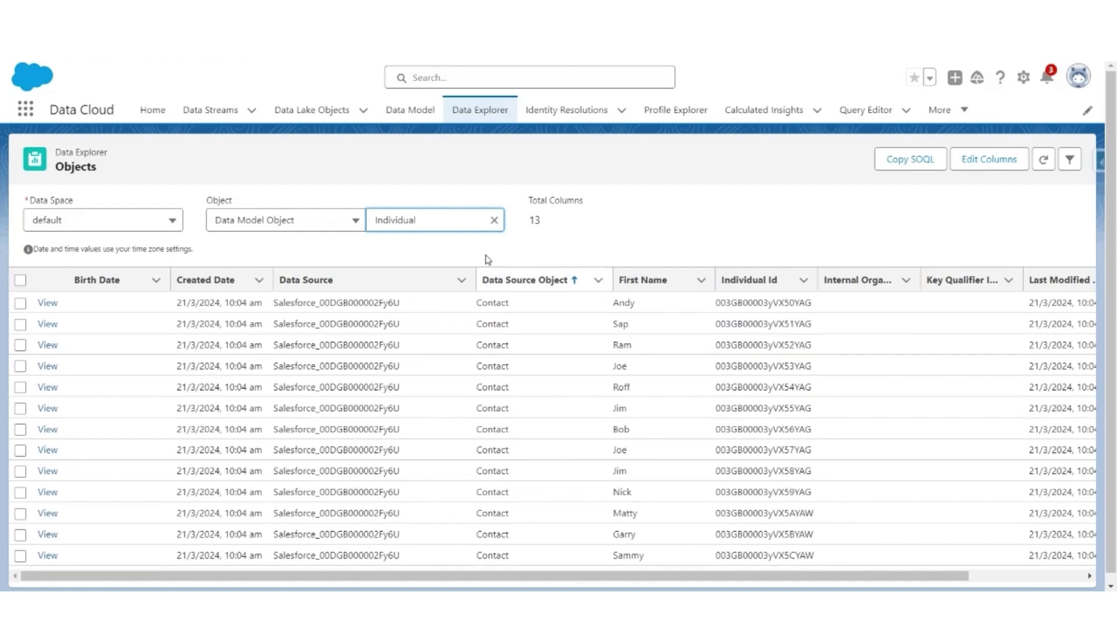
Load Contact Point Email records, widen the id columns, scroll through them, then clear the object
left_click(494, 221)
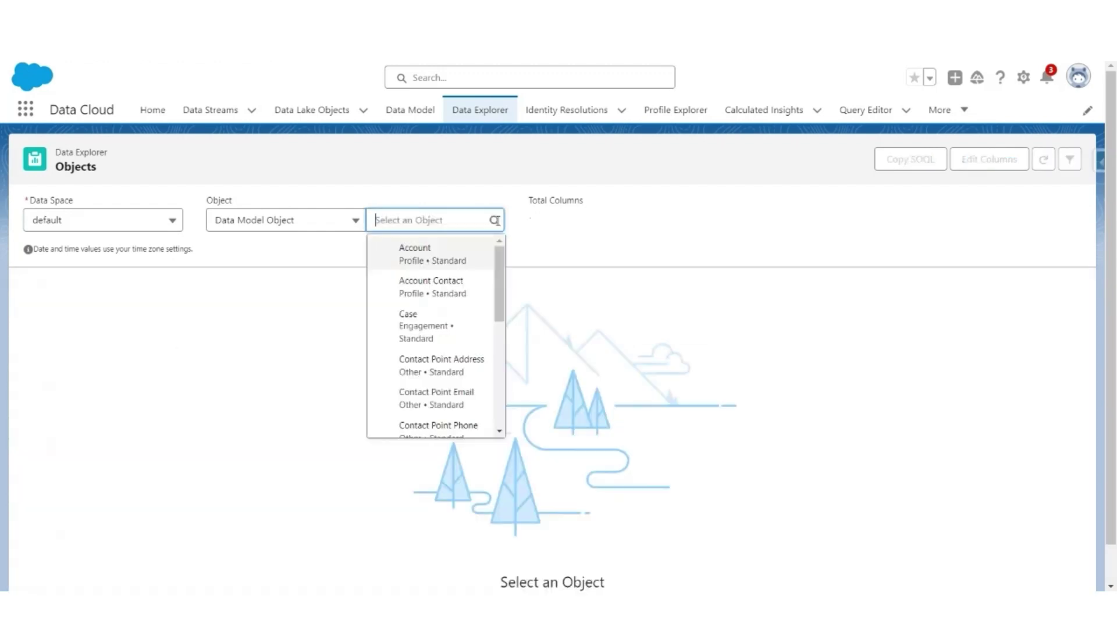
left_click(440, 387)
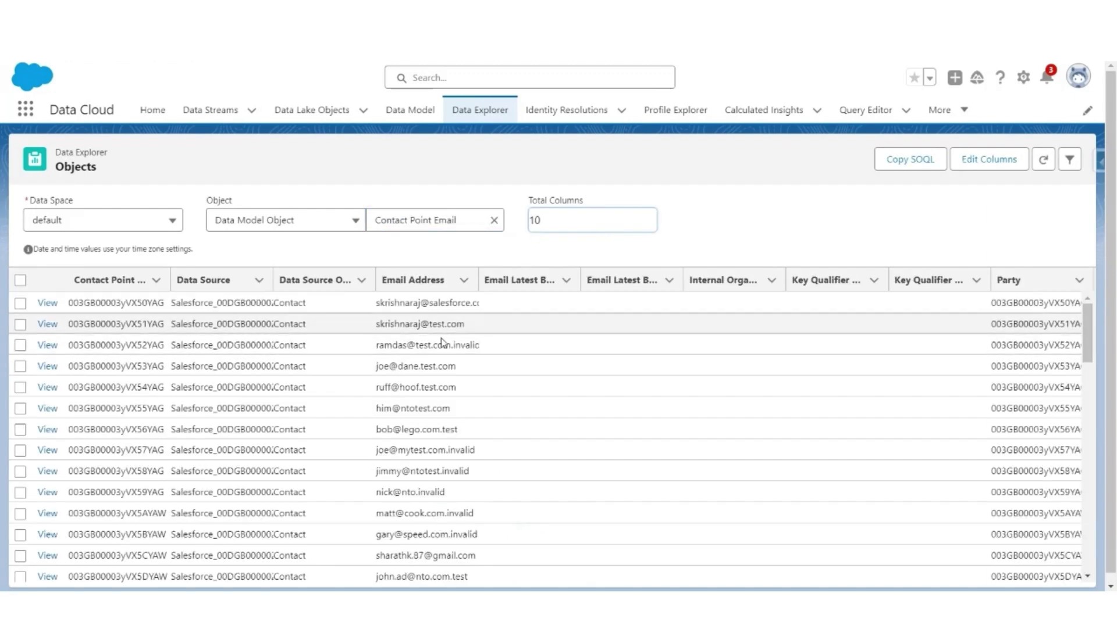
left_click_drag(172, 281, 192, 281)
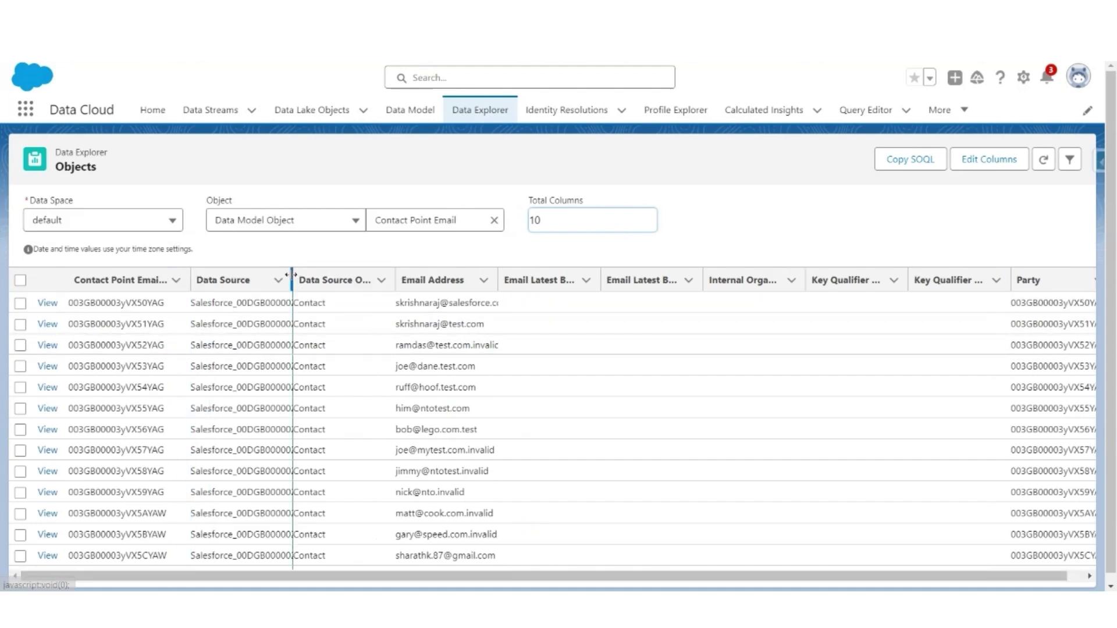
left_click_drag(293, 280, 348, 280)
scroll(508, 390, "down", 4)
scroll(508, 390, "down", 10)
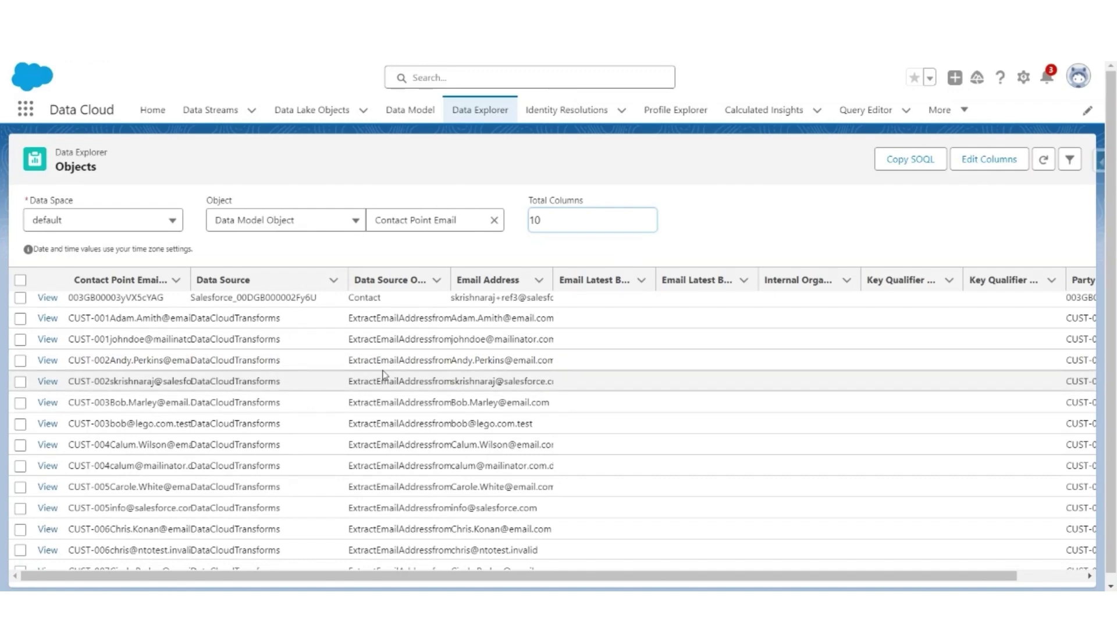
scroll(384, 374, "down", 10)
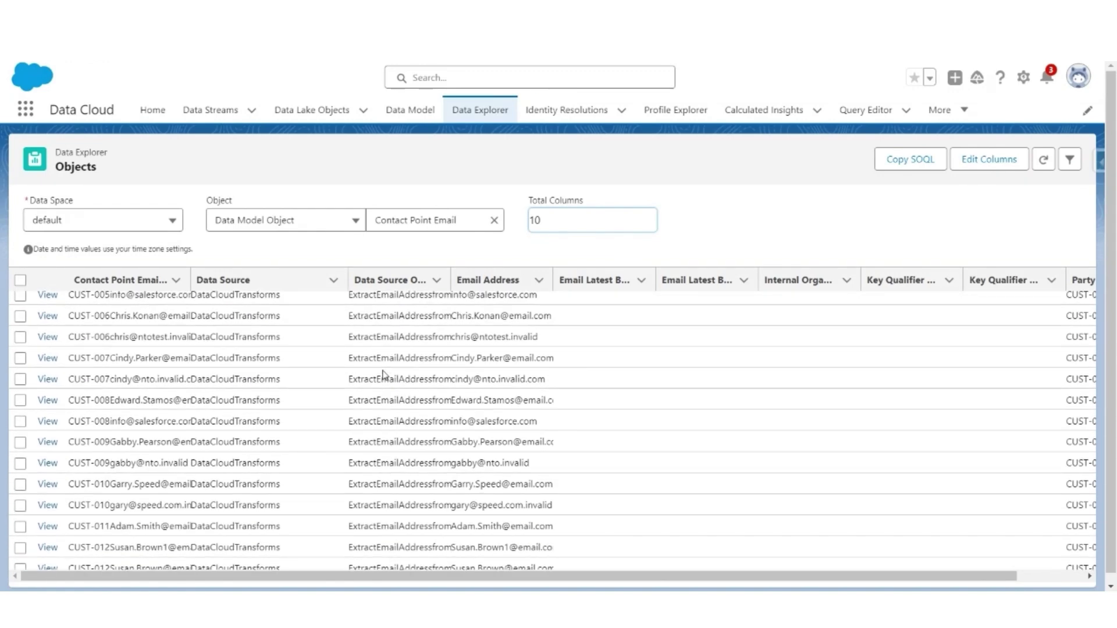
scroll(384, 374, "down", 3)
left_click(494, 220)
Load the Parking Space custom object's records
scroll(459, 326, "down", 2)
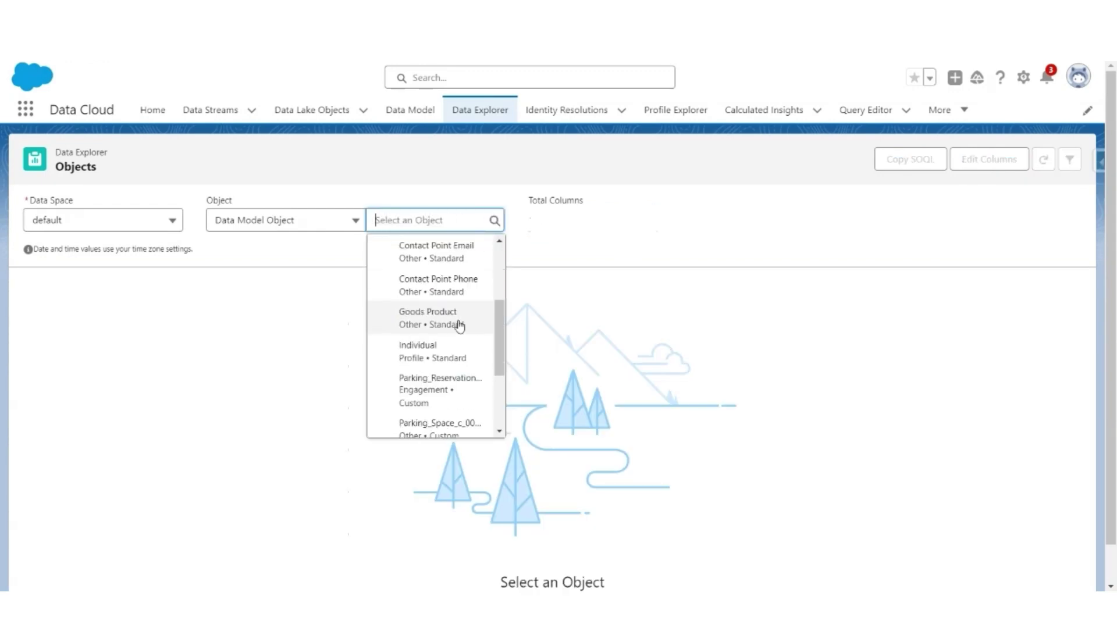
scroll(460, 325, "down", 1)
left_click(445, 356)
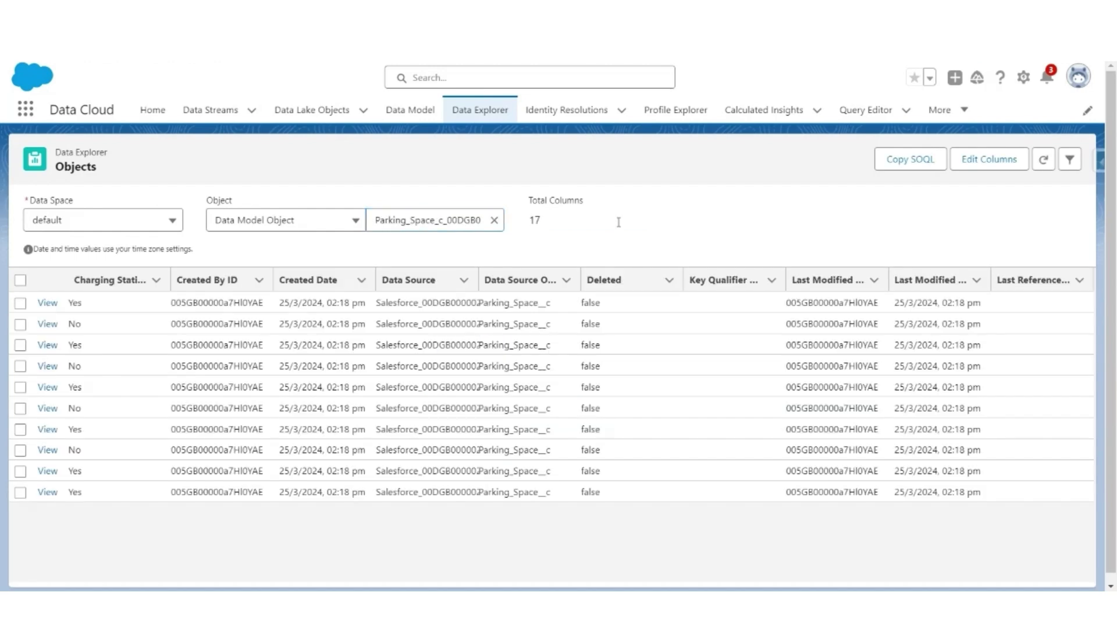
Switch to Party Identification, widen Identification Name, and scroll the passport and reward number rows
left_click(494, 219)
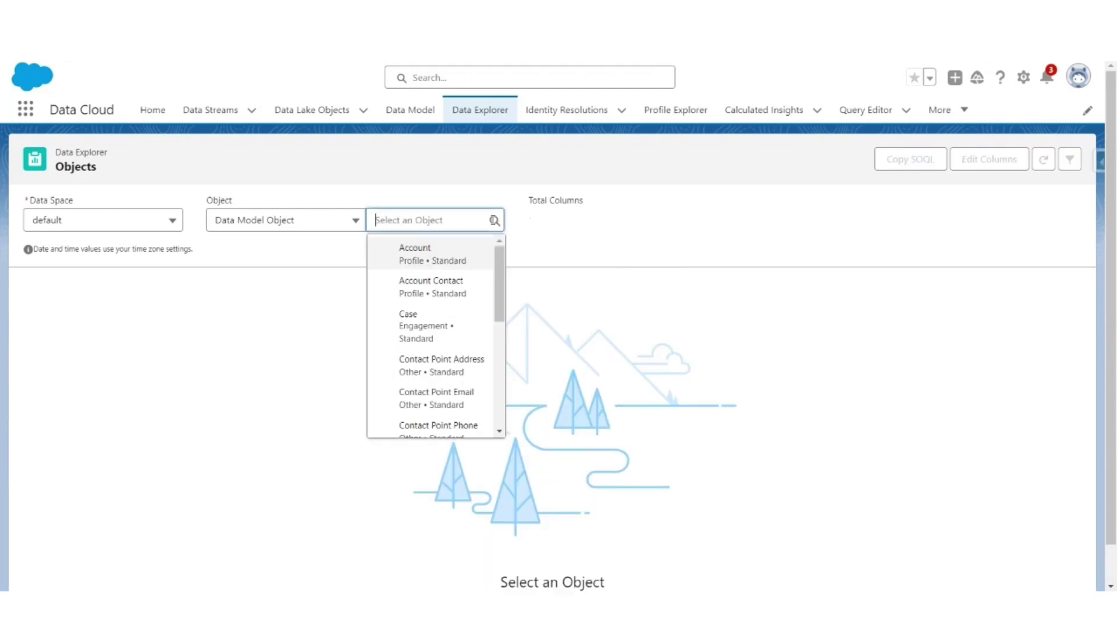
scroll(449, 291, "down", 3)
left_click(446, 394)
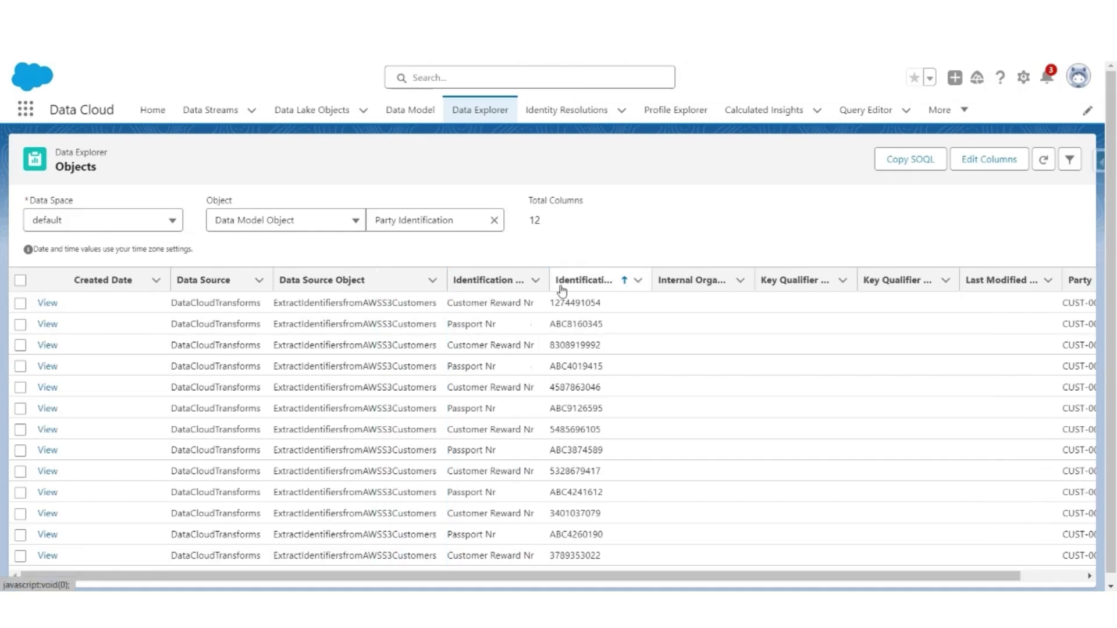
left_click_drag(550, 280, 582, 280)
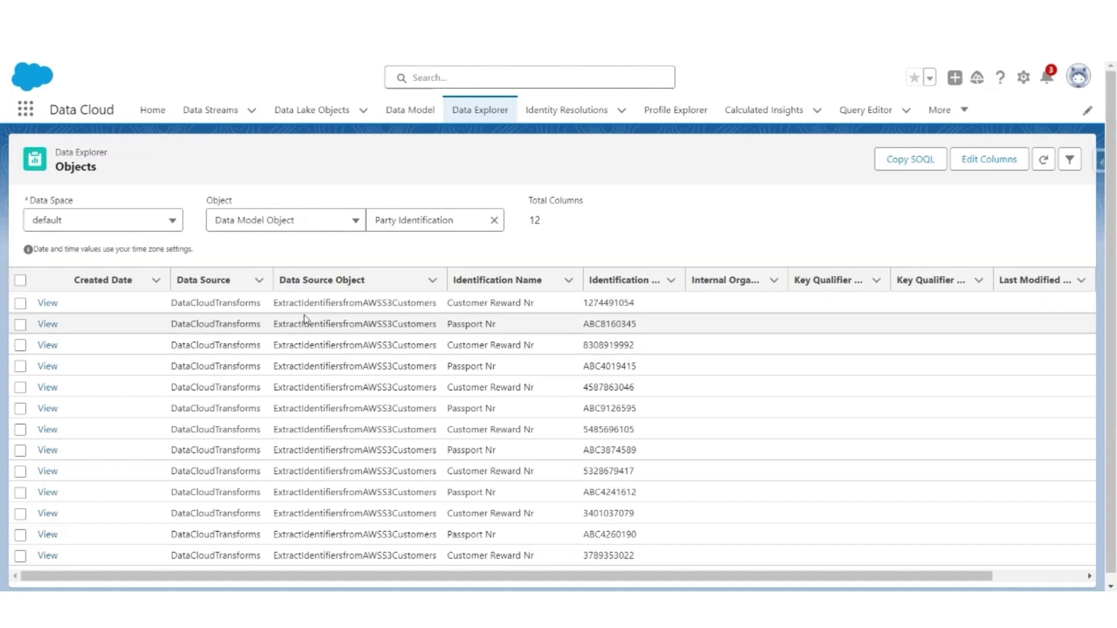
scroll(473, 381, "down", 1)
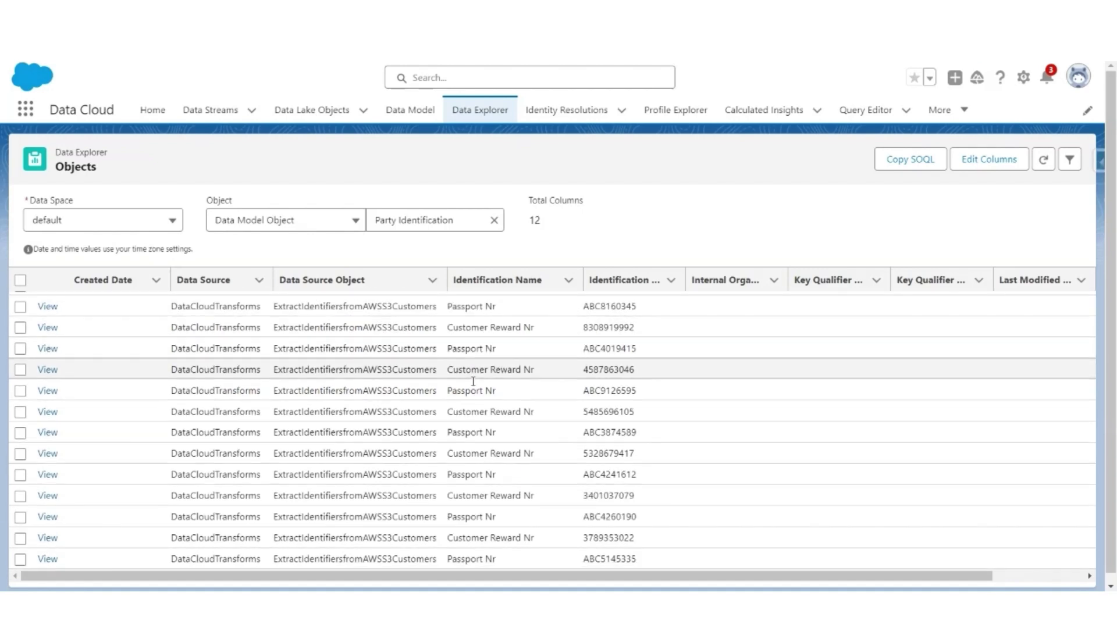
scroll(474, 381, "down", 10)
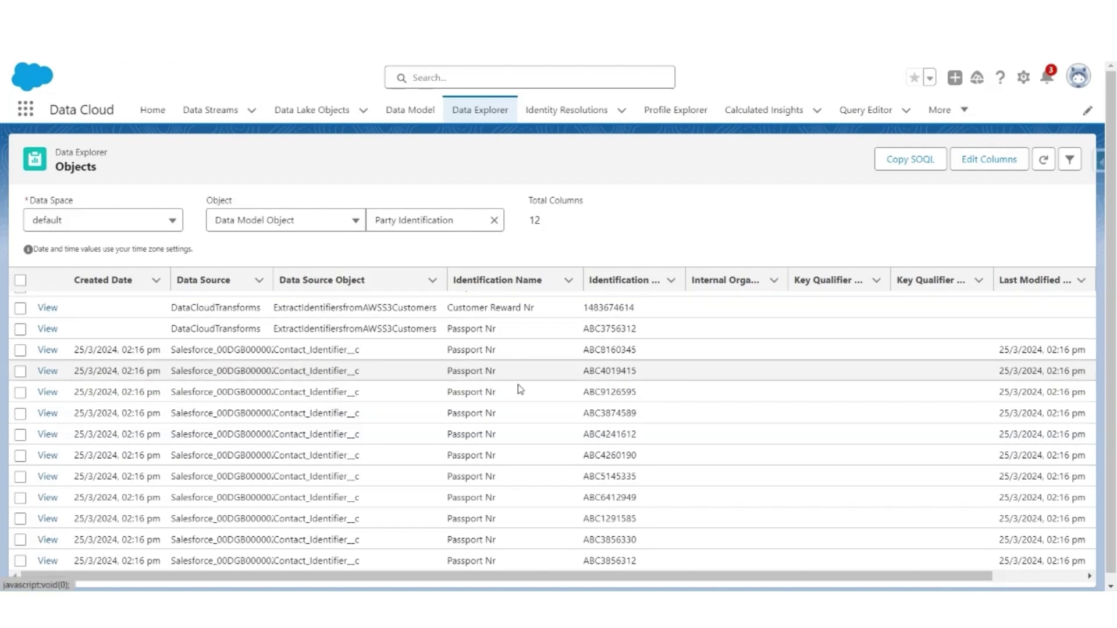
left_click(435, 220)
scroll(429, 349, "down", 5)
Load Parking Reservation records, then switch to the Goods Product records
left_click(450, 314)
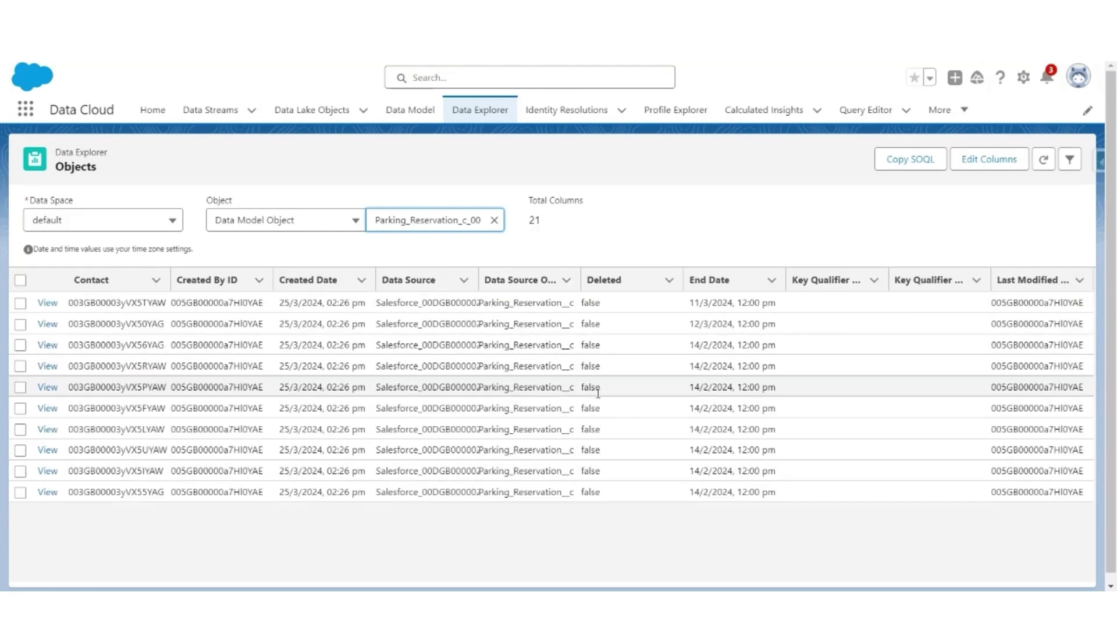
left_click(494, 220)
scroll(428, 344, "down", 3)
left_click(439, 321)
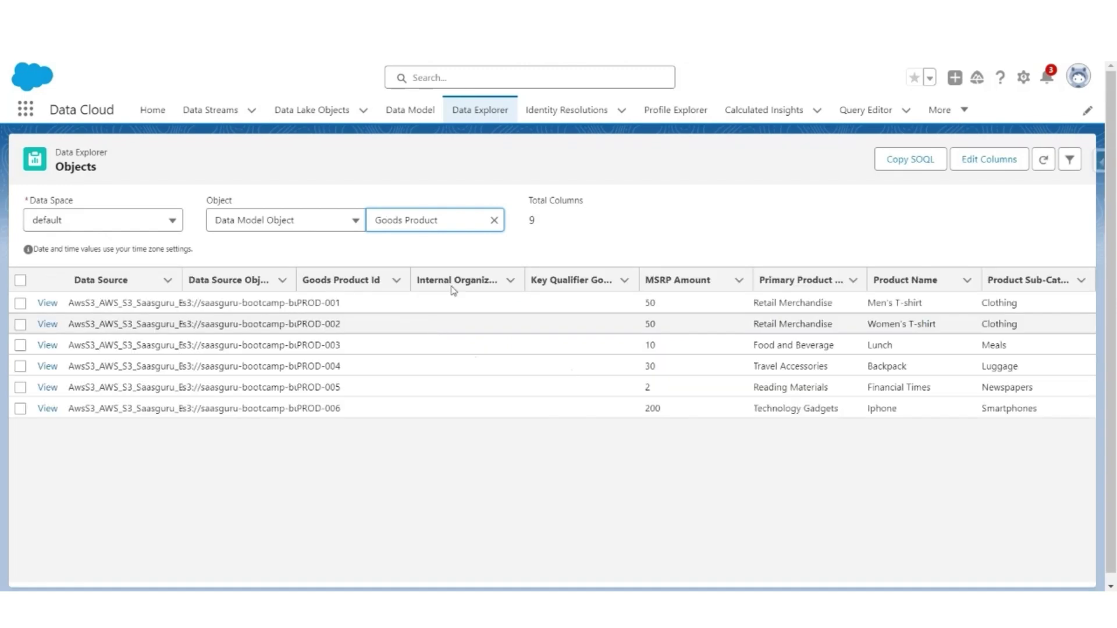
Switch to the Sales Order records and scroll through them
left_click(494, 220)
scroll(443, 325, "down", 2)
scroll(443, 324, "down", 5)
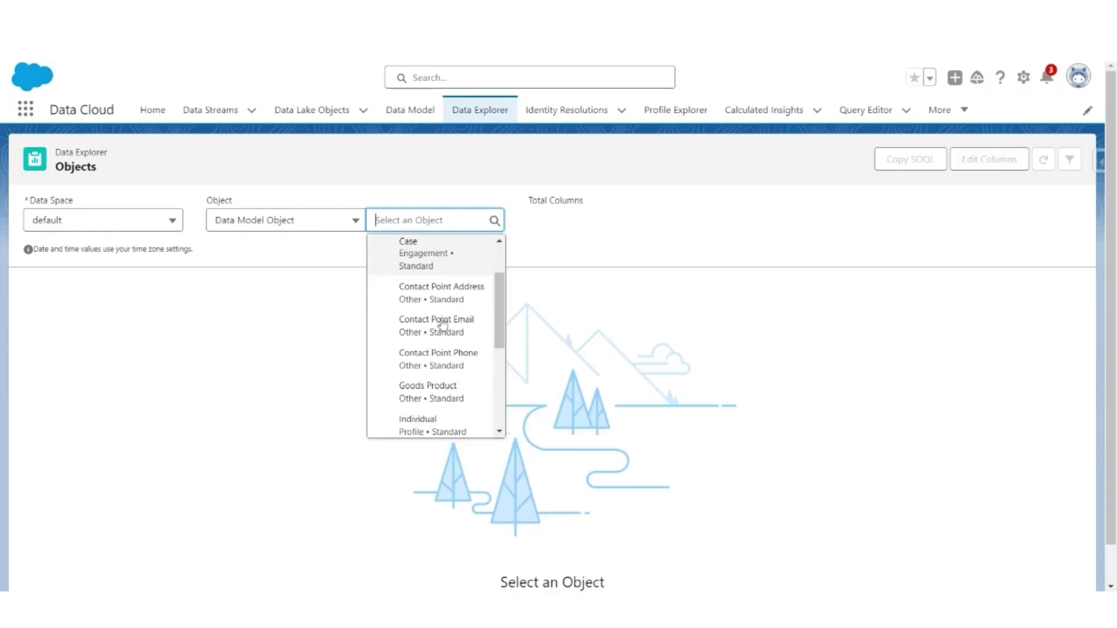
left_click(443, 374)
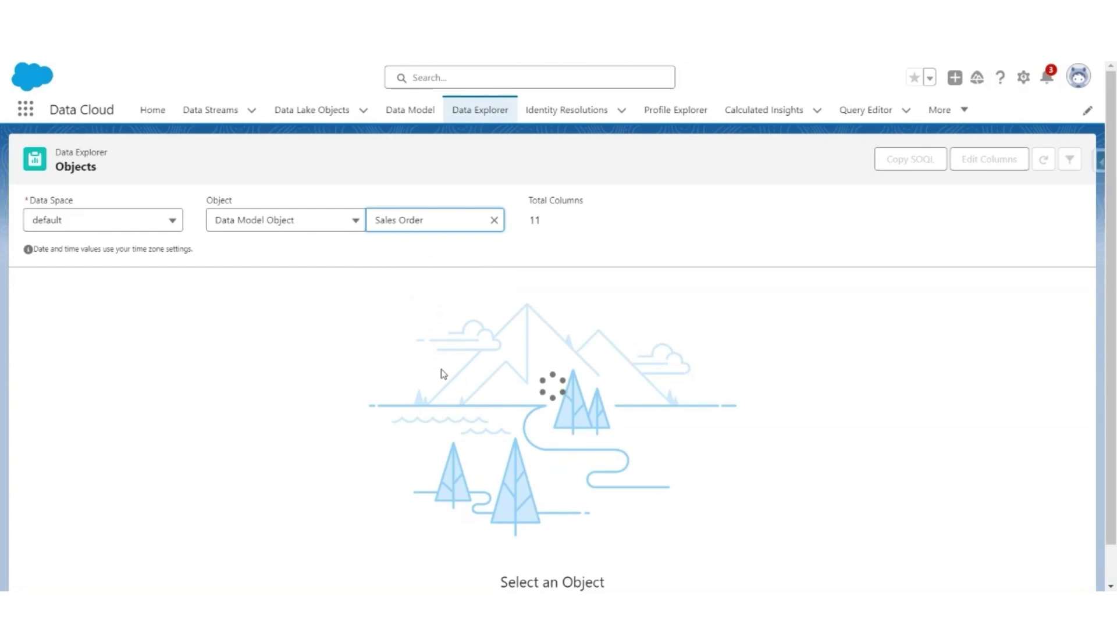
scroll(611, 353, "down", 5)
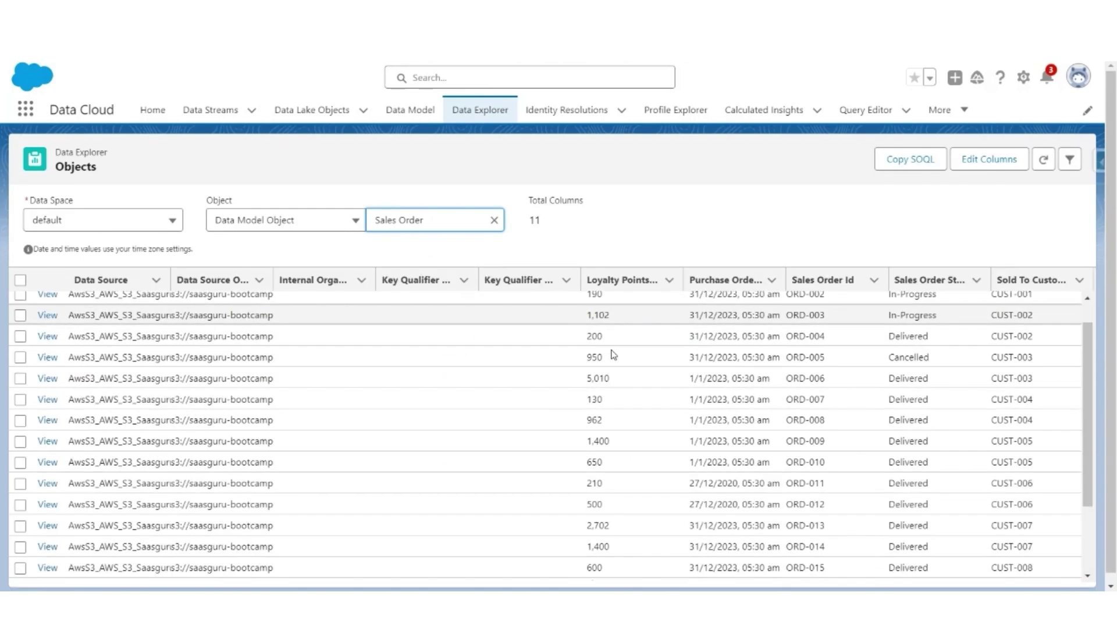
scroll(630, 362, "up", 4)
scroll(630, 362, "up", 1)
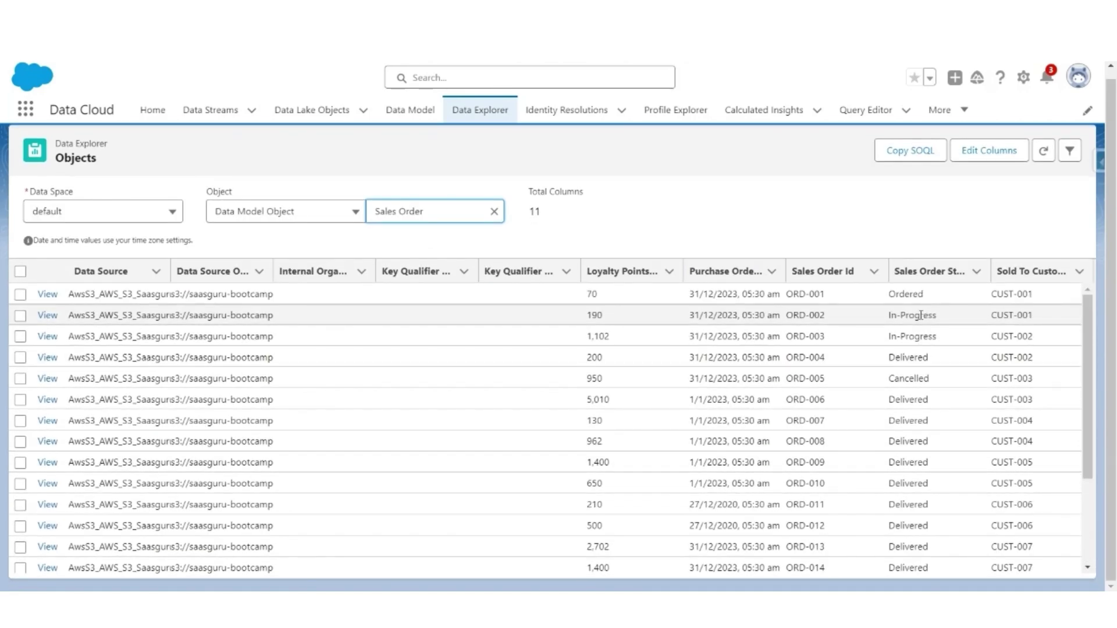
Browse the Sales Order Product records, then go to the Query Editor workspace list
left_click(494, 211)
scroll(424, 357, "down", 10)
left_click(452, 406)
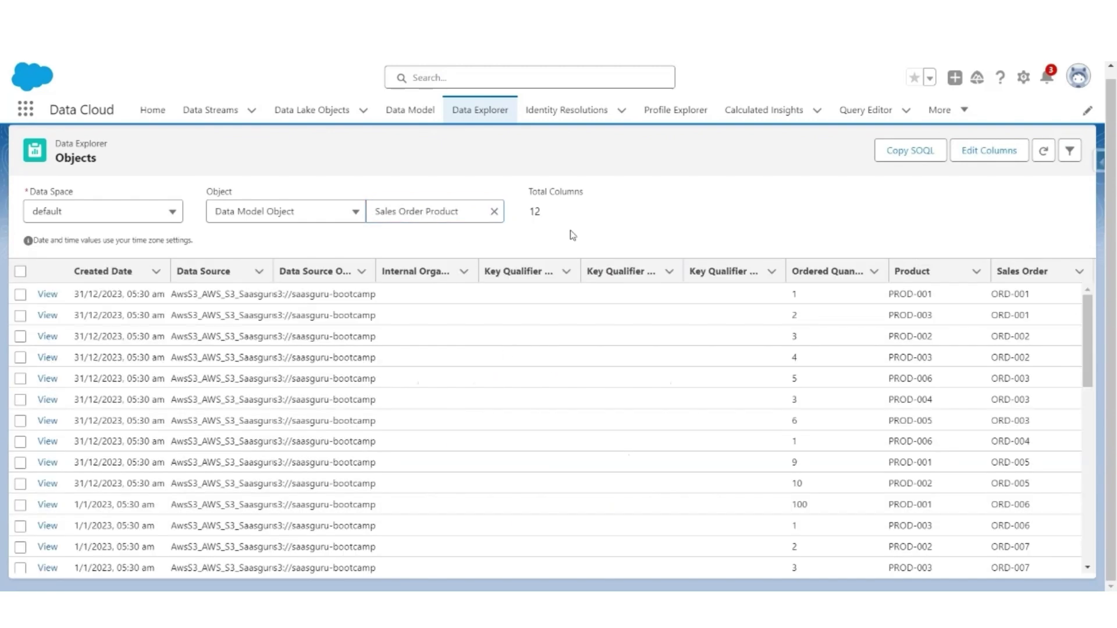
scroll(504, 357, "down", 10)
scroll(504, 356, "up", 10)
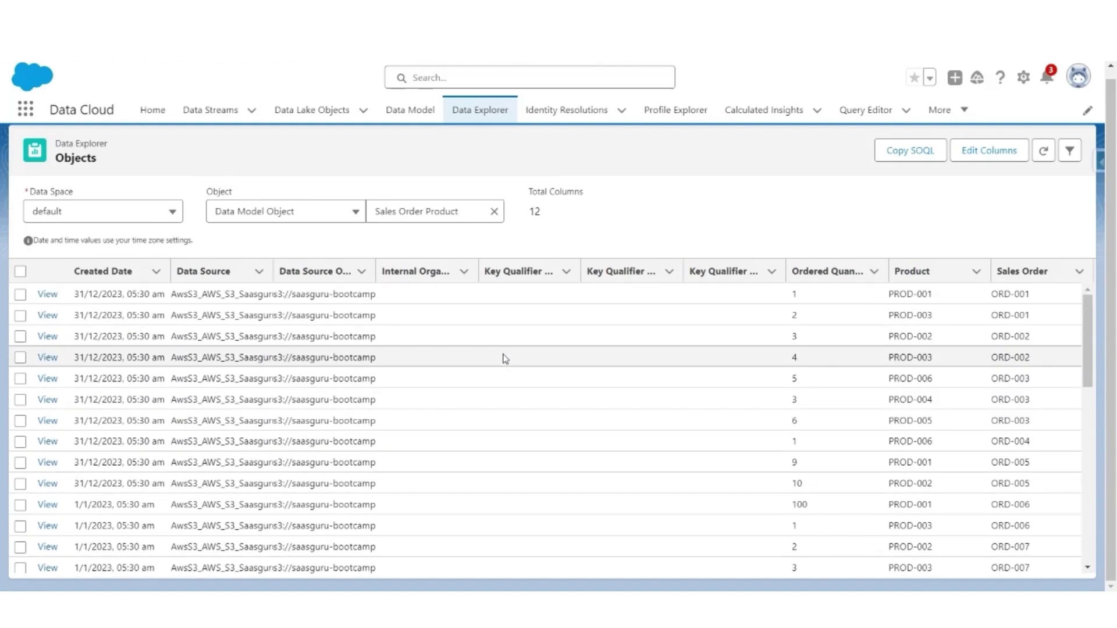
left_click(863, 110)
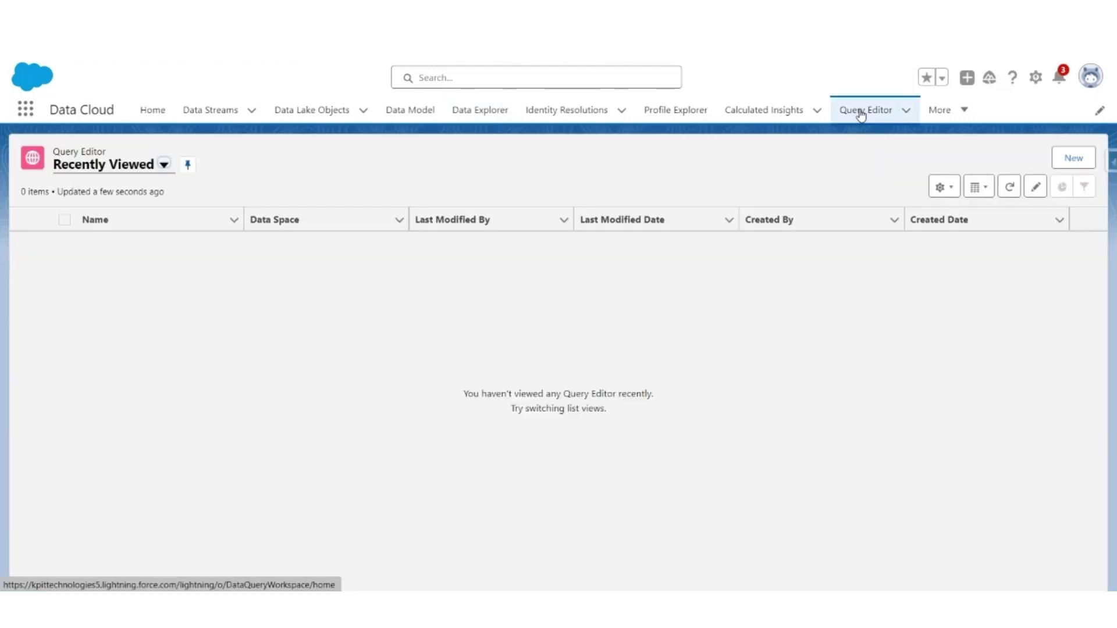
Create the 'Data Exploration' workspace in the default data space and view Individual's fields
left_click(1075, 158)
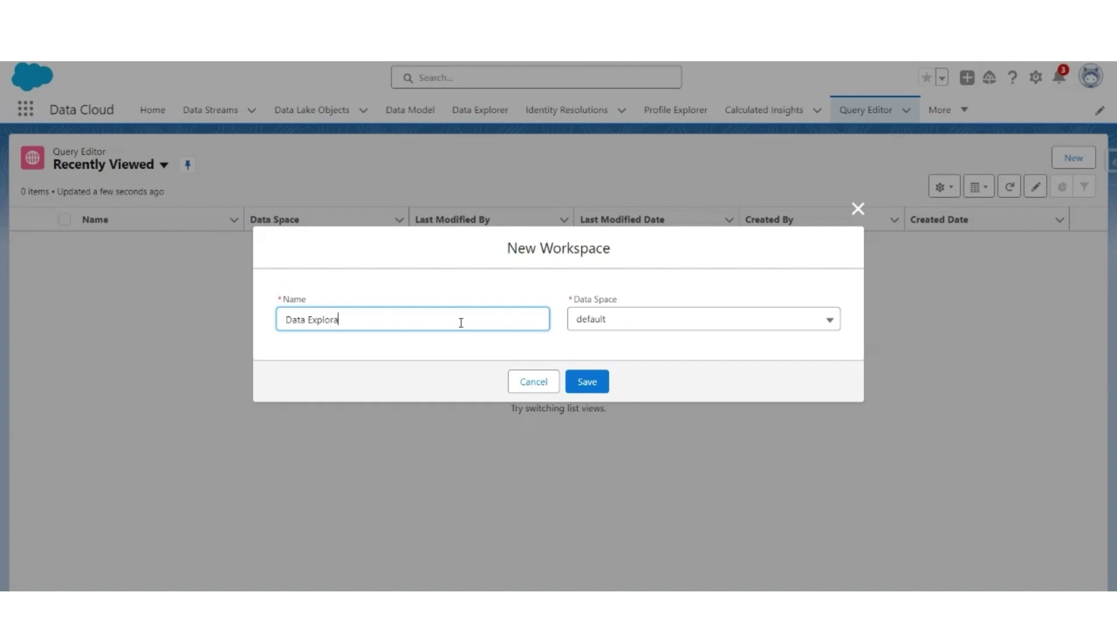
left_click(610, 317)
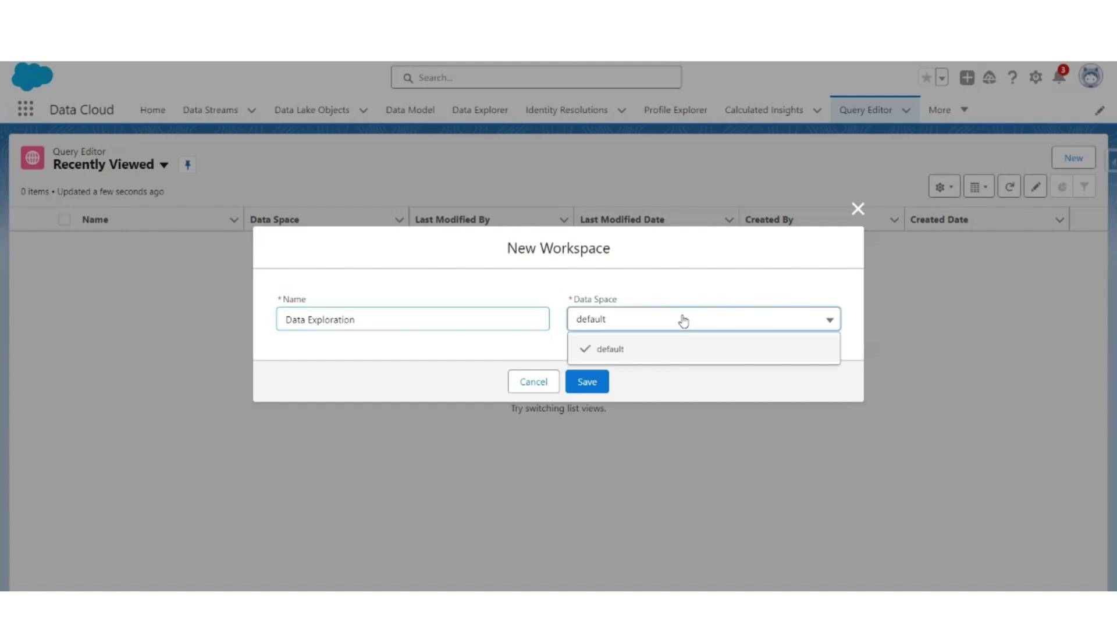
left_click(614, 349)
left_click(588, 384)
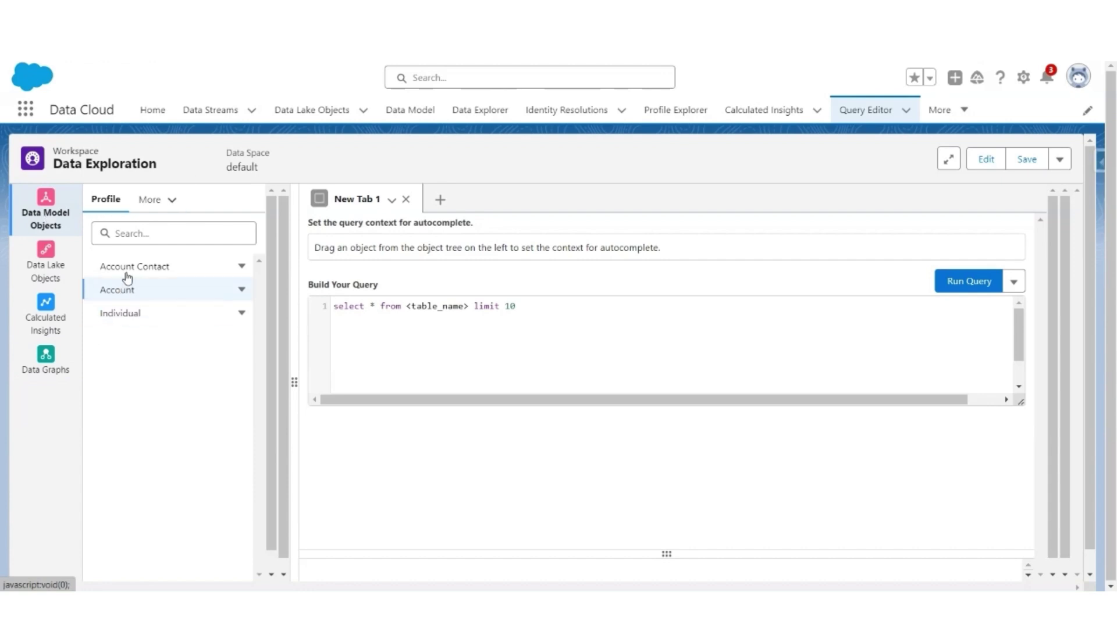
left_click(125, 315)
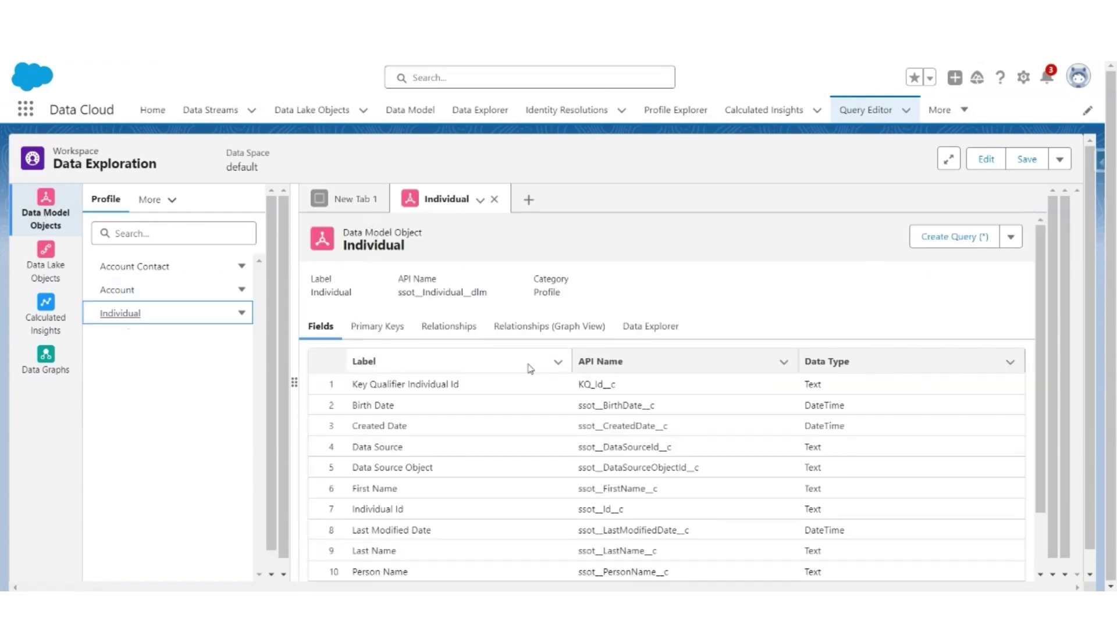
Create an Individual query, remove its 'limit 10', and run it
scroll(568, 462, "down", 2)
scroll(569, 462, "up", 2)
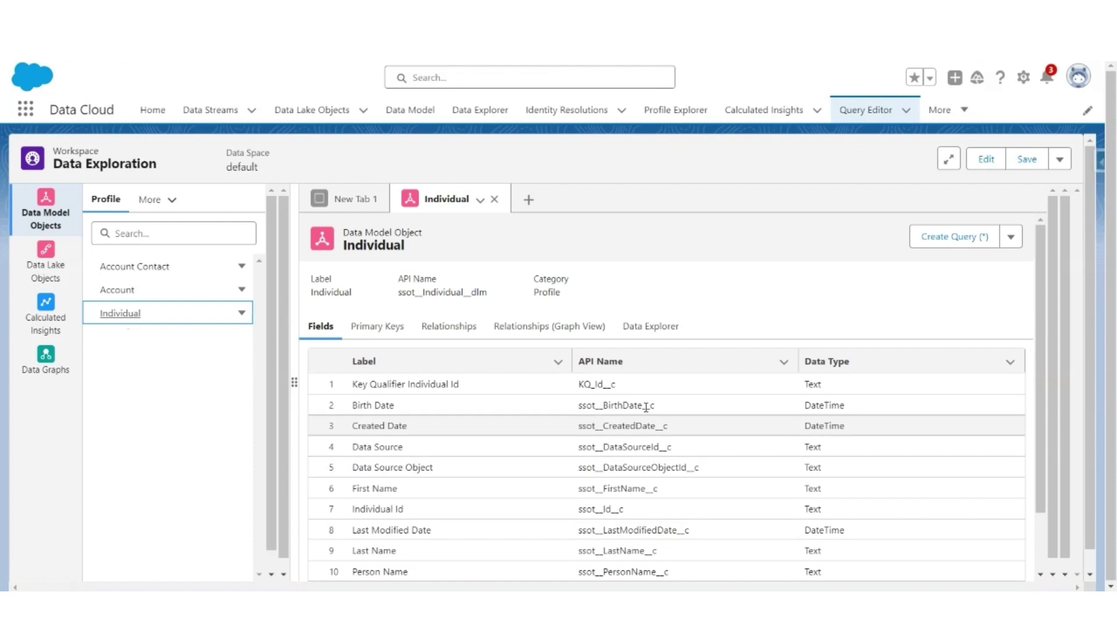
left_click(960, 244)
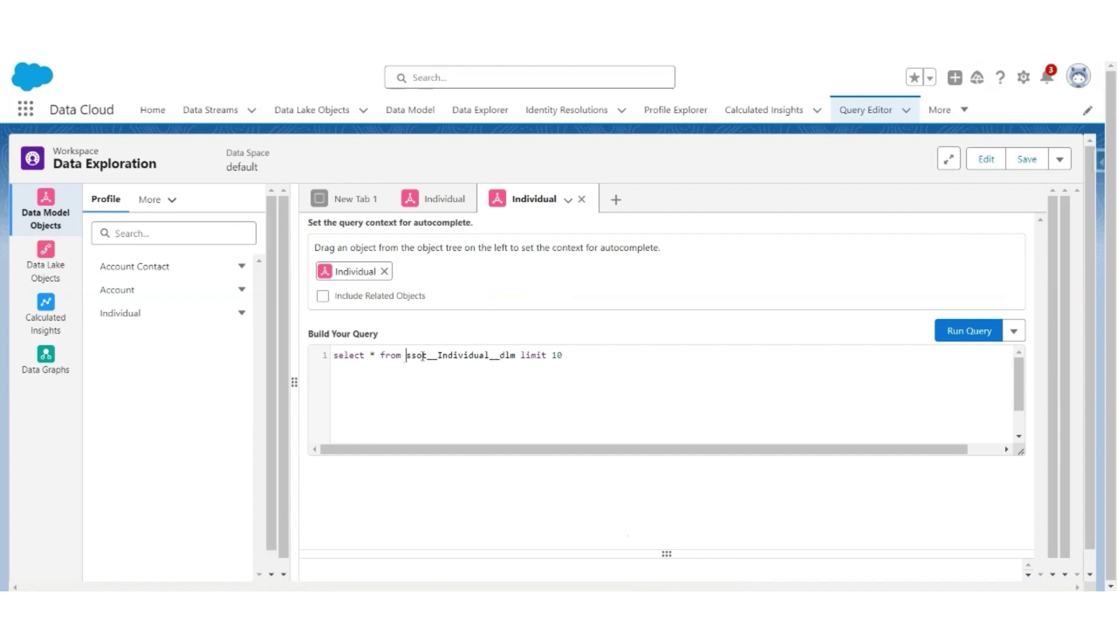
left_click_drag(423, 356, 510, 356)
left_click(458, 387)
left_click(970, 333)
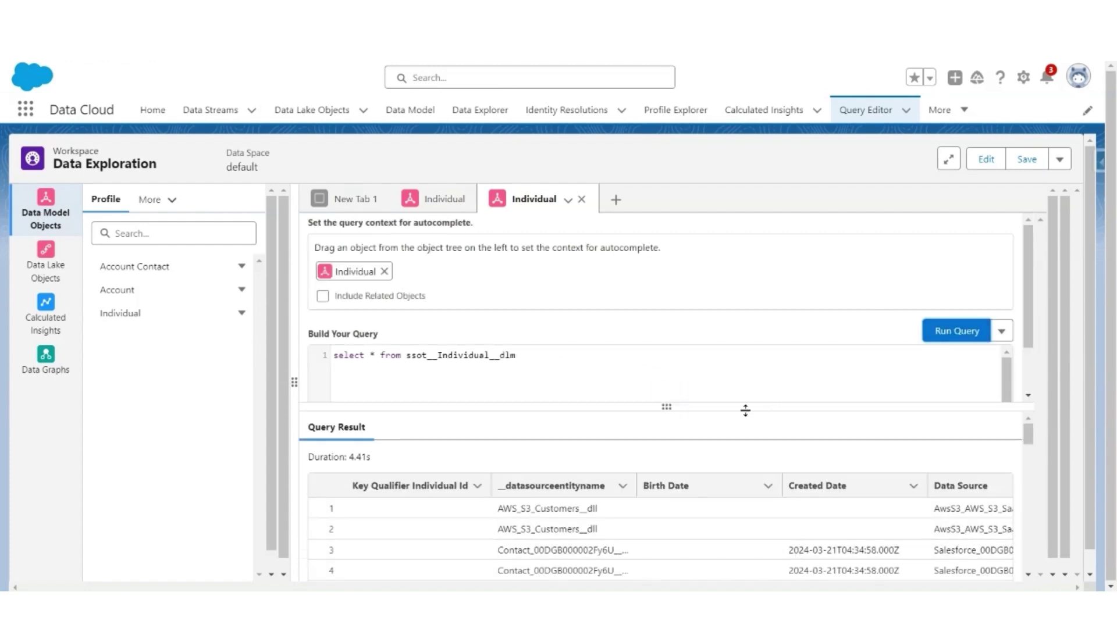
Enlarge the results area, widen a column, and scroll through the Individual rows
left_click_drag(668, 406, 657, 238)
left_click_drag(637, 317, 682, 316)
scroll(617, 417, "down", 2)
scroll(617, 417, "down", 15)
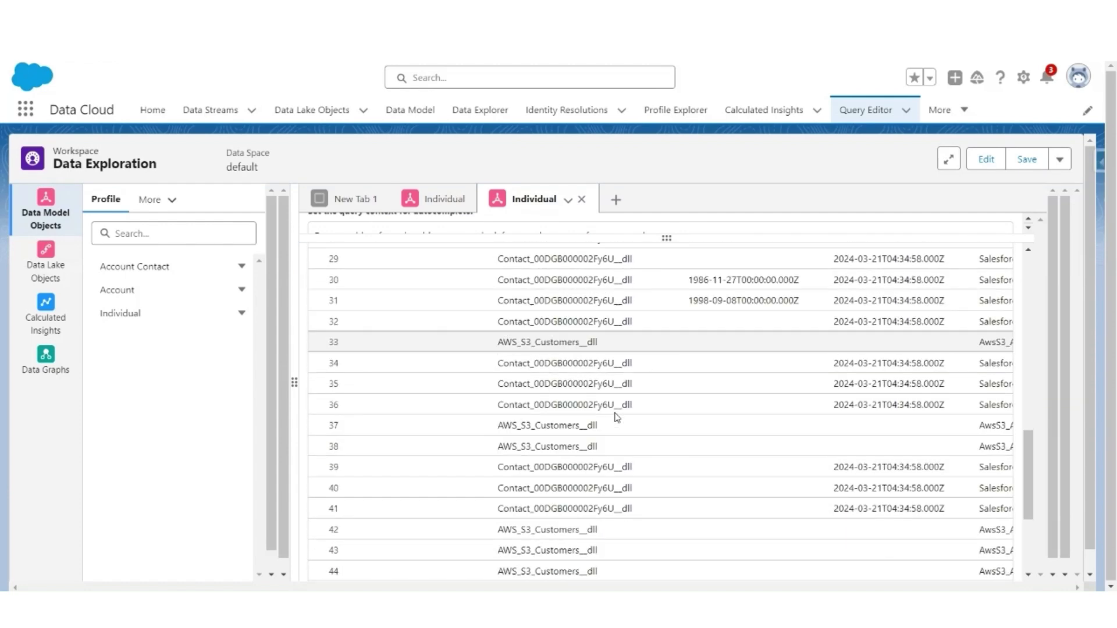
mouse_move(538, 566)
left_mouse_down()
mouse_move(955, 558)
mouse_move(547, 562)
left_mouse_up()
scroll(334, 365, "up", 15)
left_click(152, 200)
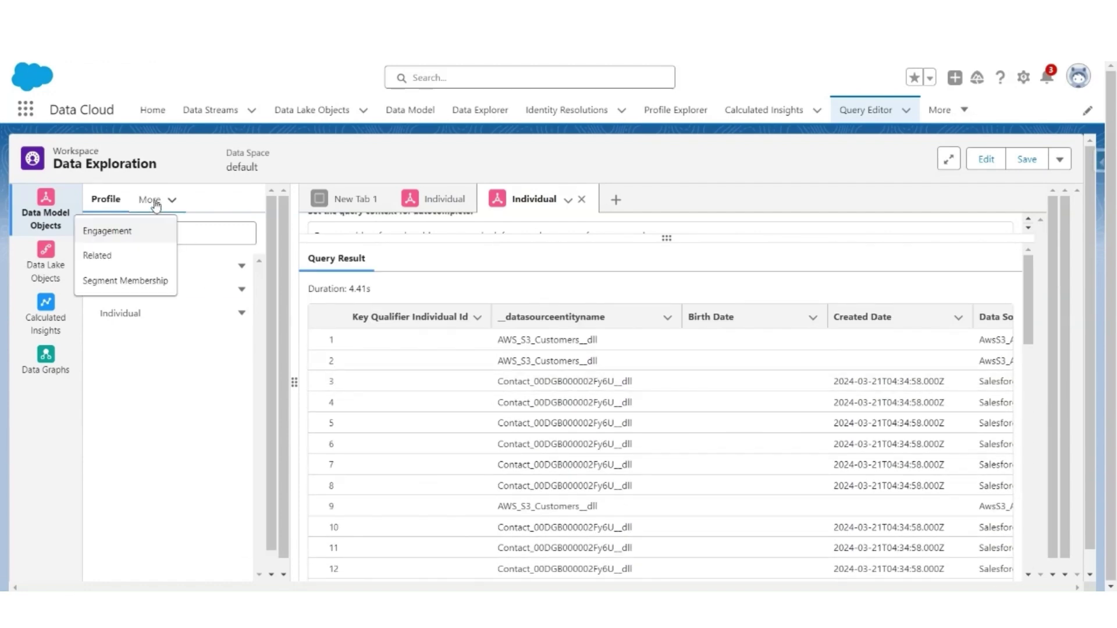
Query all Engagement Sales Order records and scroll through the statuses, customers and loyalty points
left_click(112, 235)
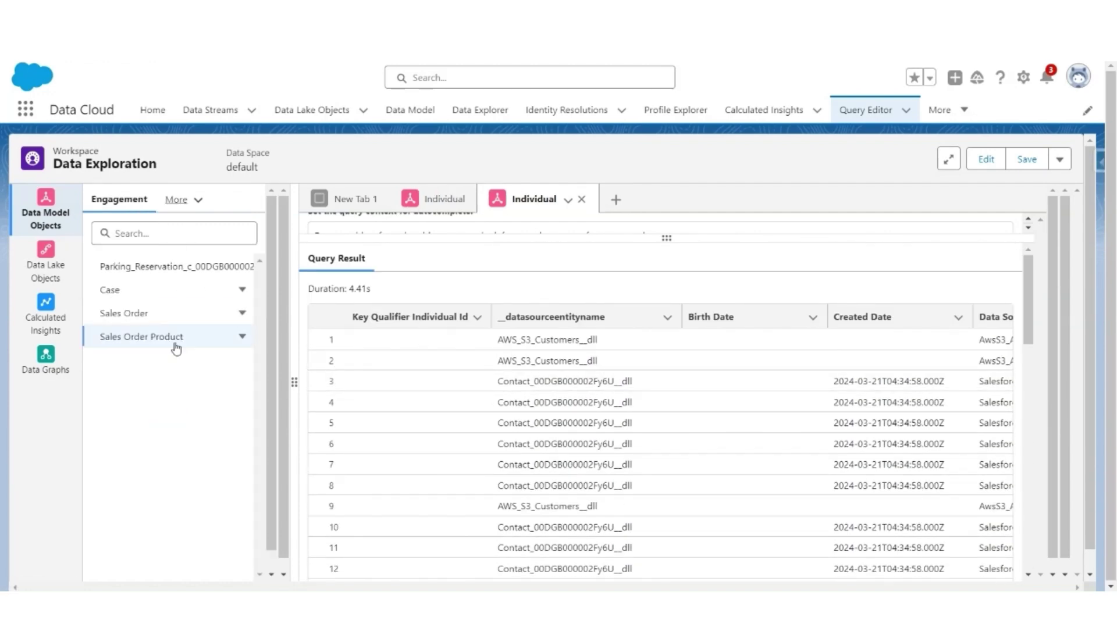
left_click(123, 313)
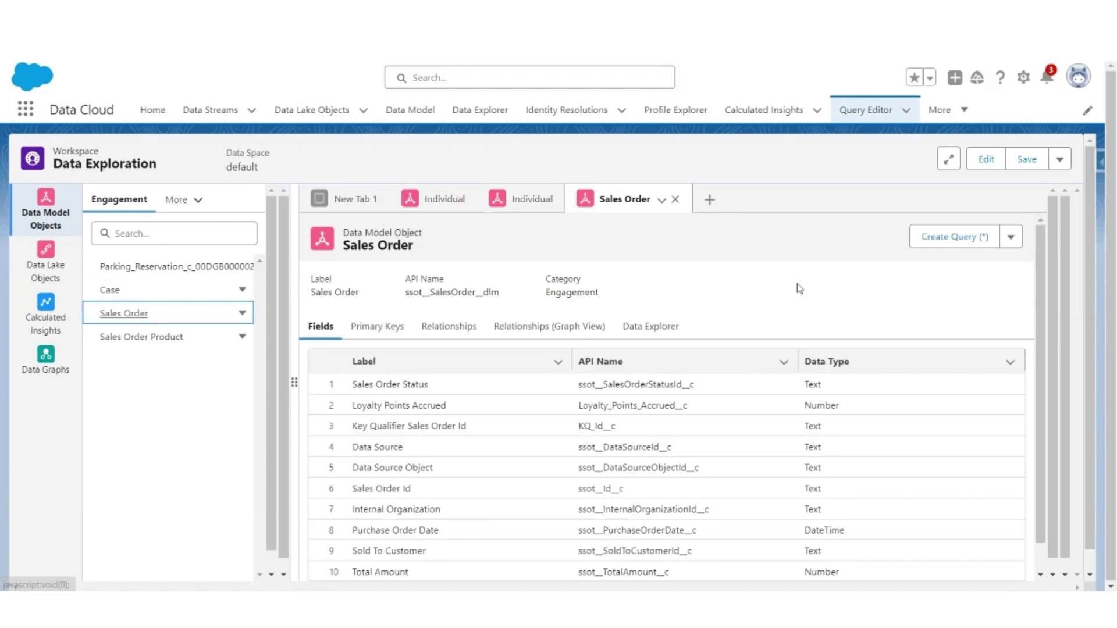
left_click(945, 239)
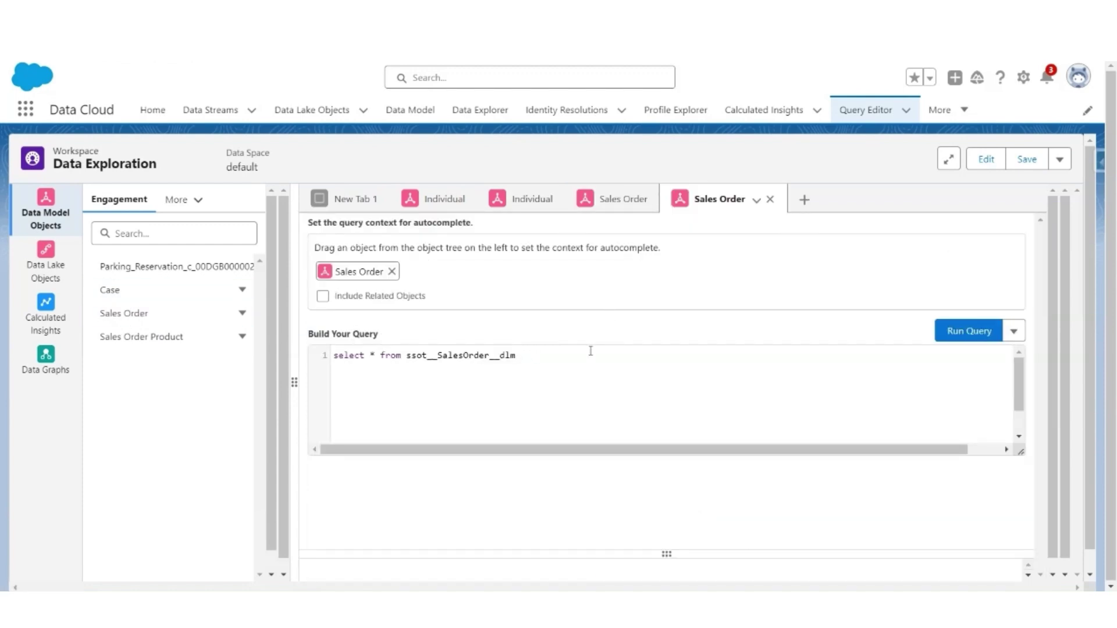
left_click(959, 336)
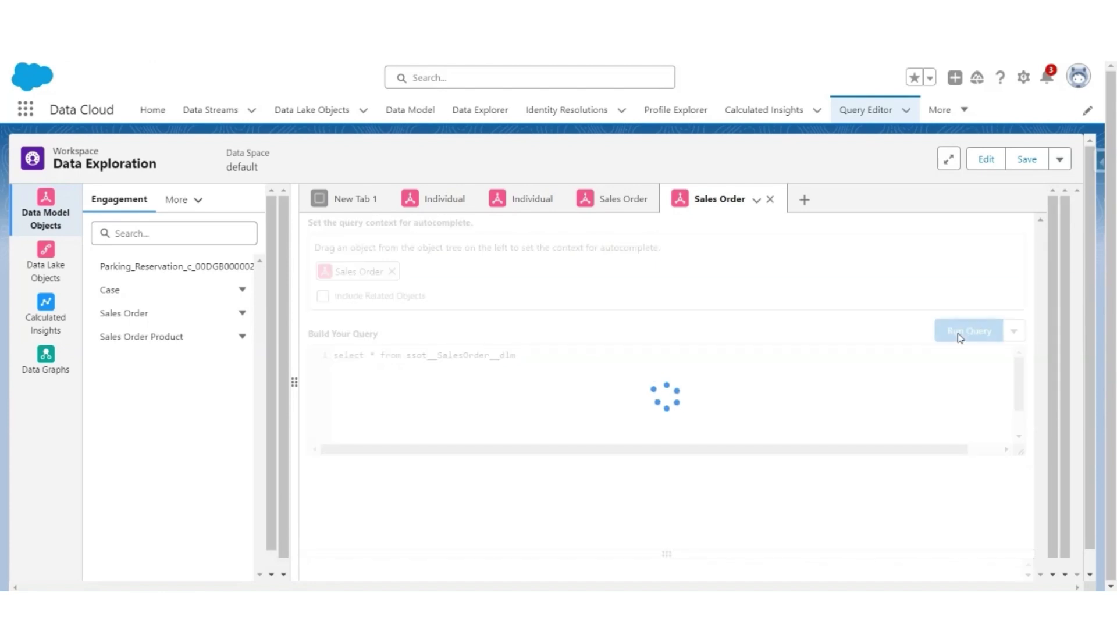
scroll(689, 400, "down", 10)
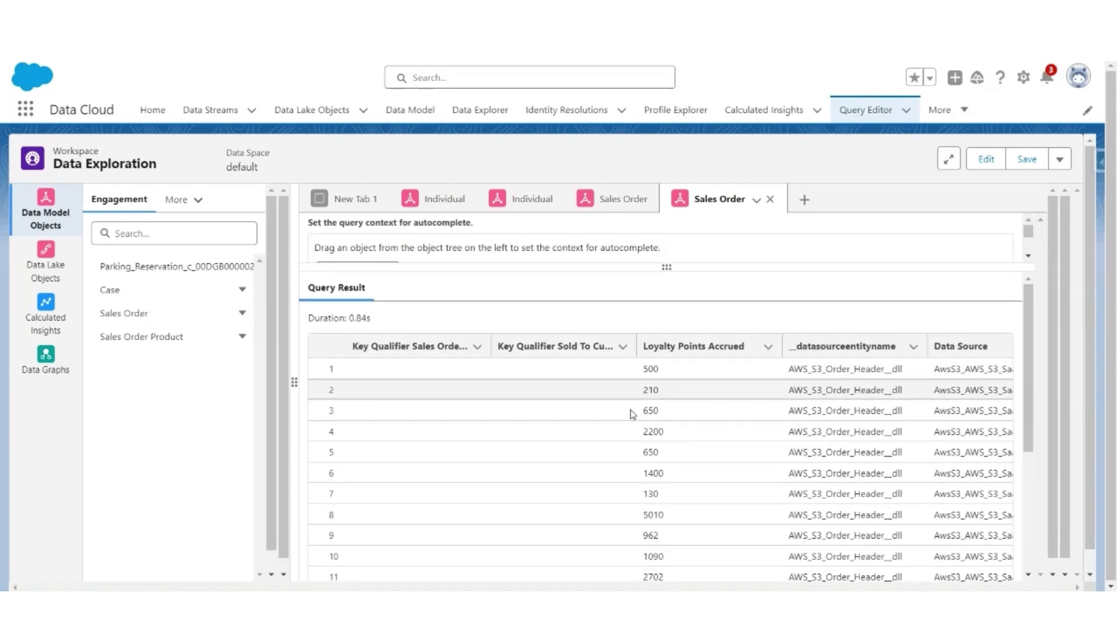
scroll(581, 508, "right", 5)
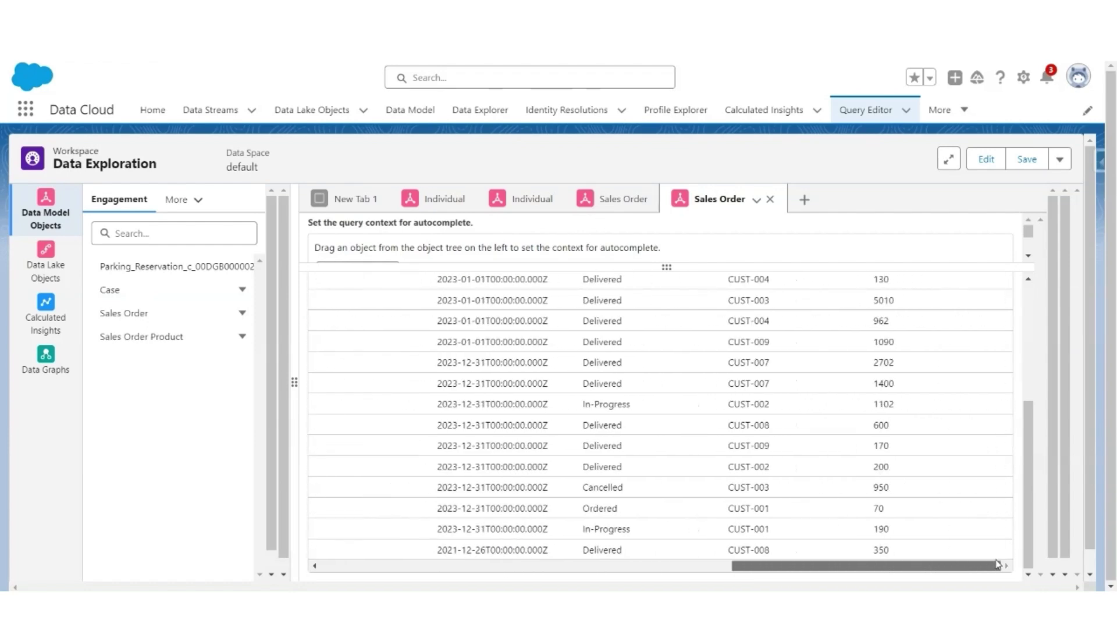